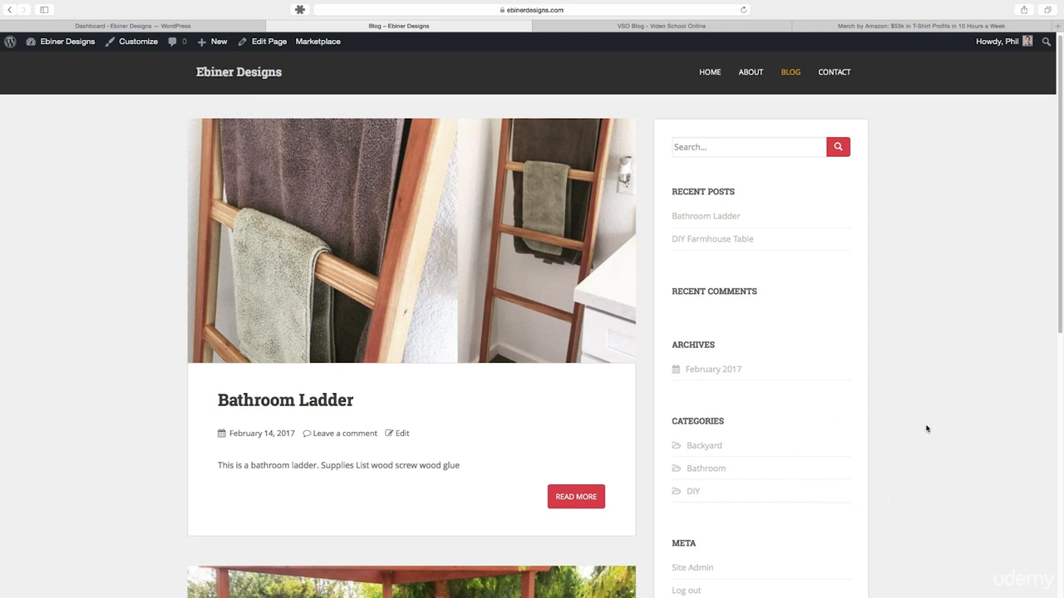
- Open the Side Hustle Nation article and examine its upper sidebar, including the My Faves and Greatest Hits lists
left_click(866, 26)
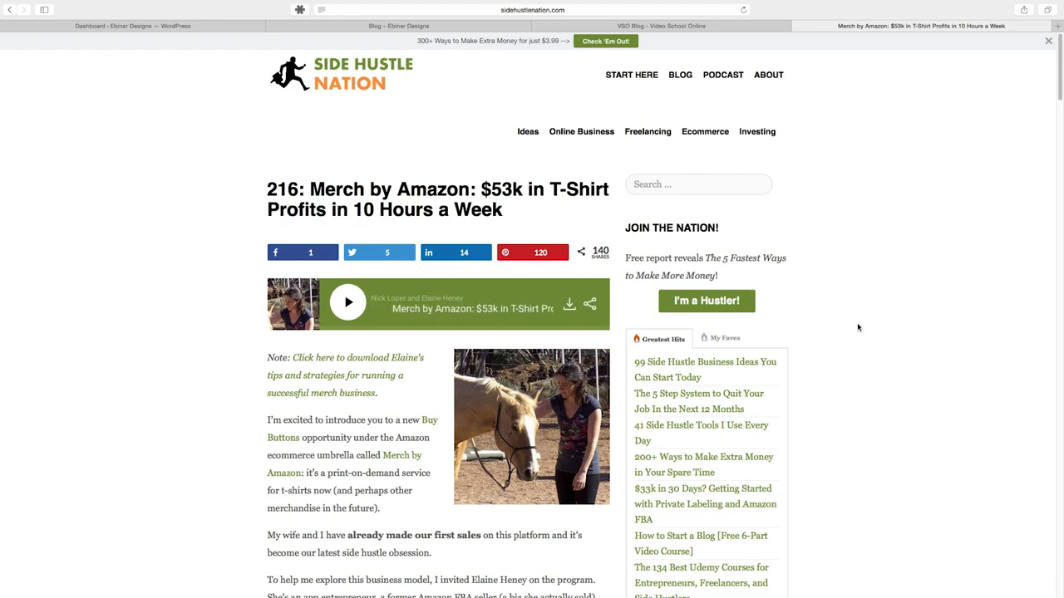
scroll(872, 328, "down", 1)
scroll(875, 328, "down", 3)
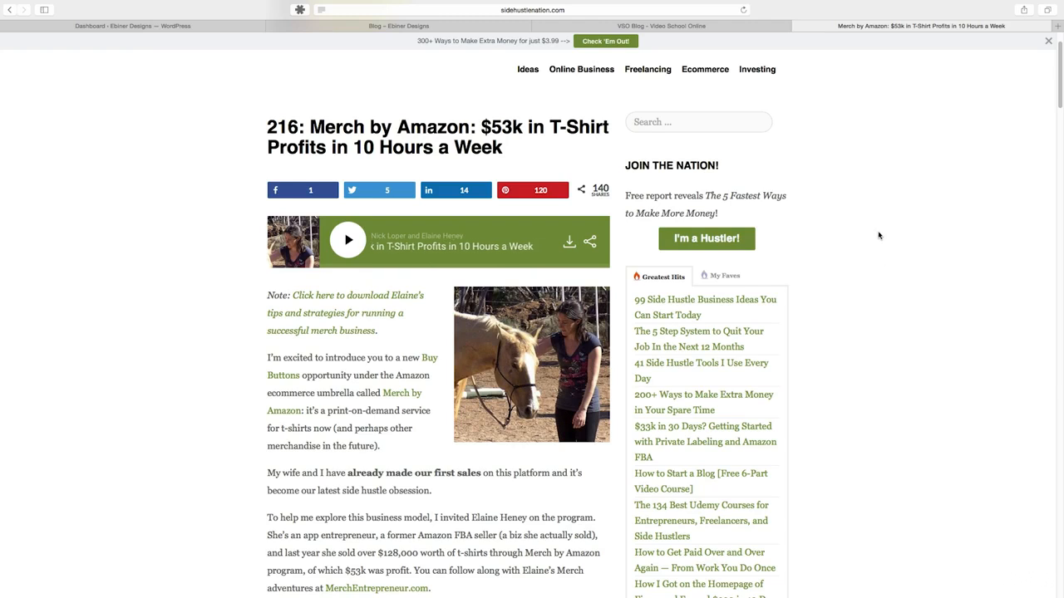
scroll(877, 239, "down", 5)
scroll(878, 239, "down", 2)
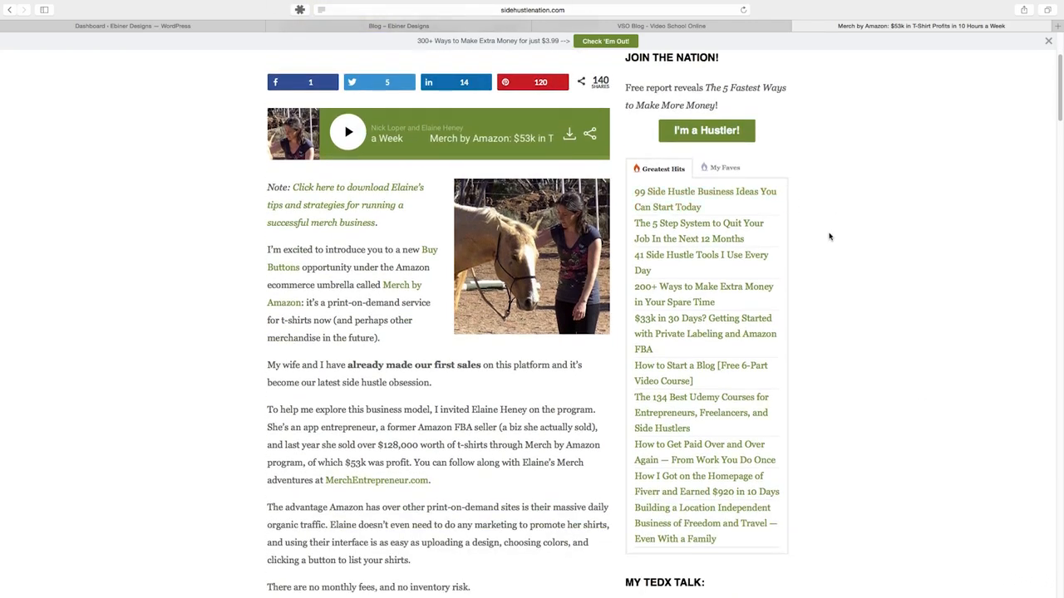
scroll(814, 204, "up", 2)
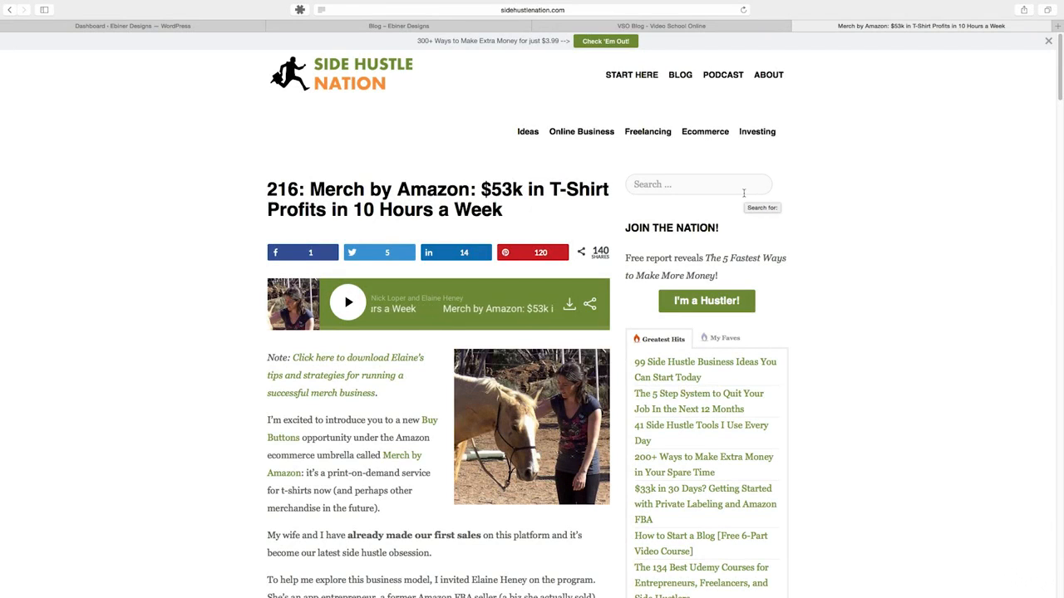
mouse_move(665, 155)
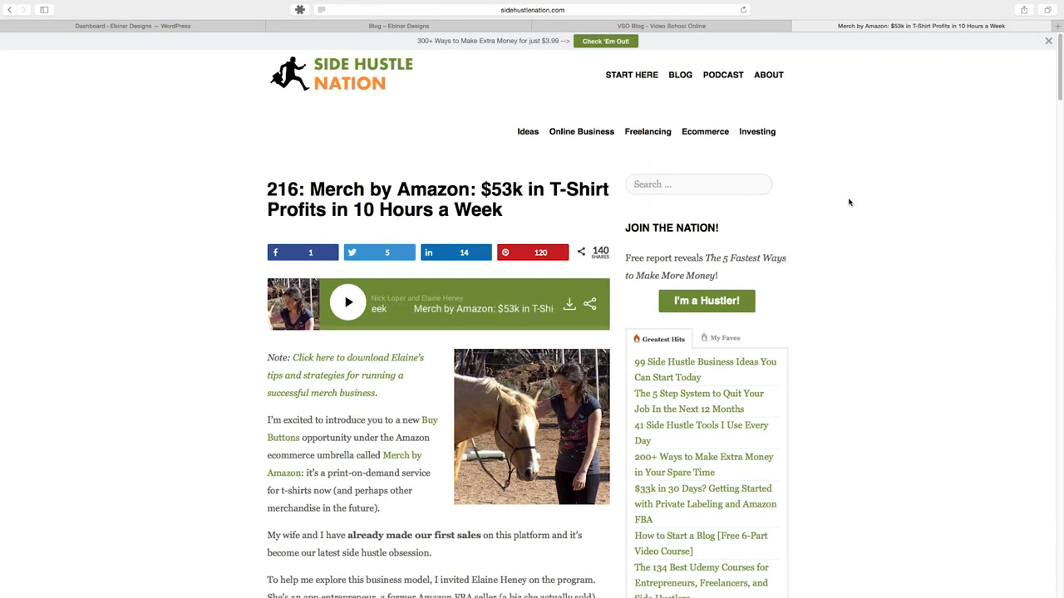
scroll(906, 229, "down", 3)
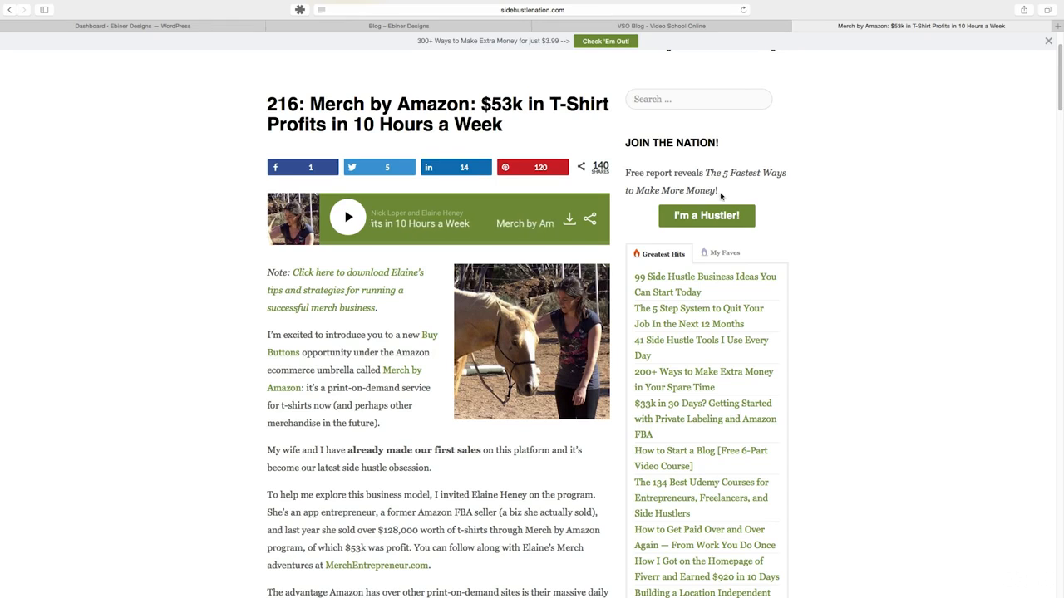
scroll(804, 195, "down", 2)
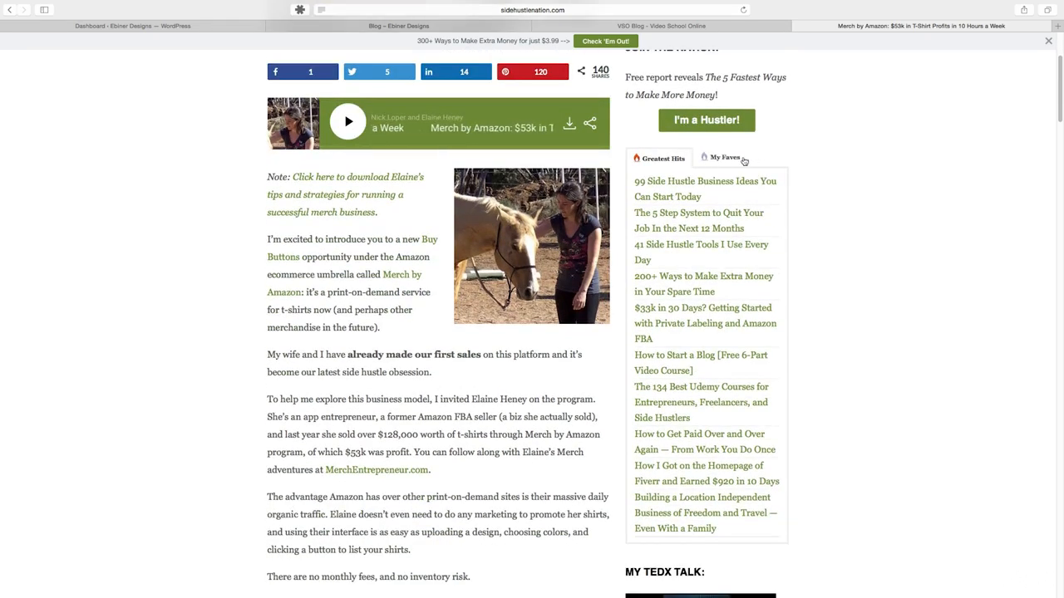
left_click(723, 158)
left_click(674, 159)
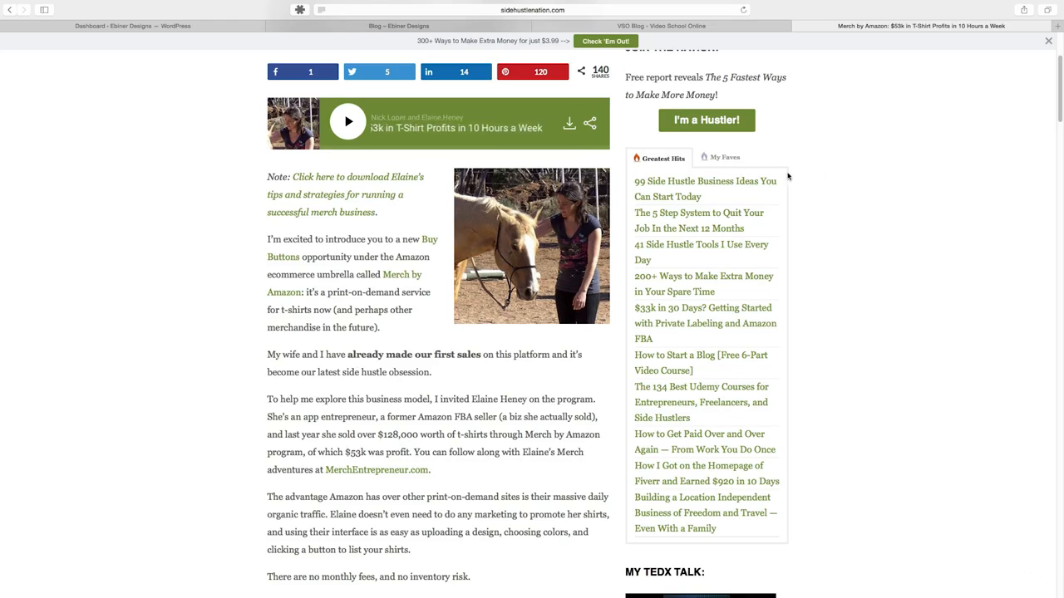
- Examine the article's lower sidebar, from the TEDx talk video down to the banners below the What's Your Hustle links
scroll(826, 165, "down", 1)
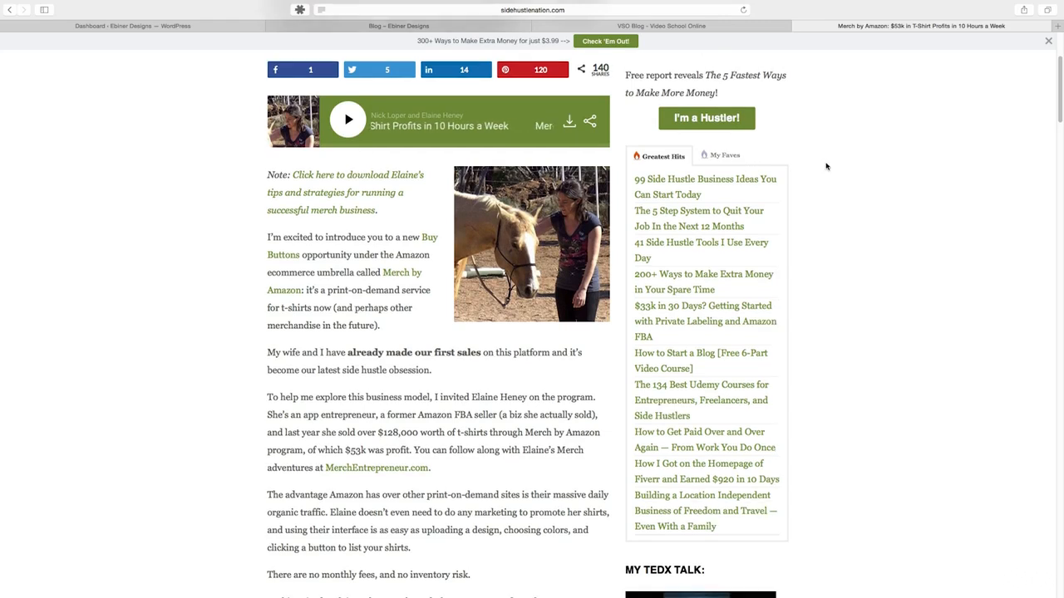
scroll(826, 166, "down", 5)
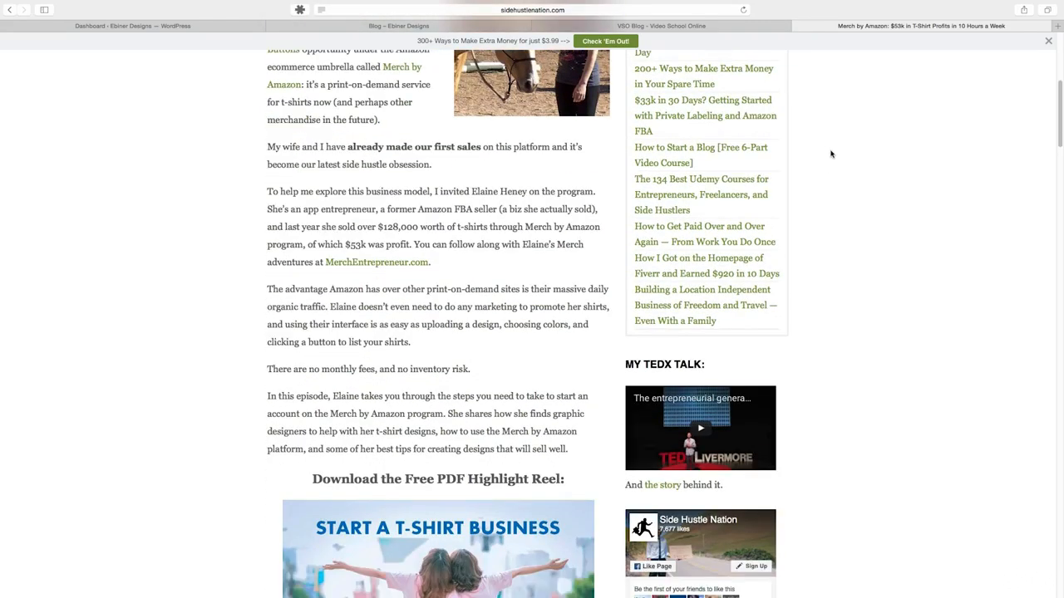
scroll(860, 334, "down", 5)
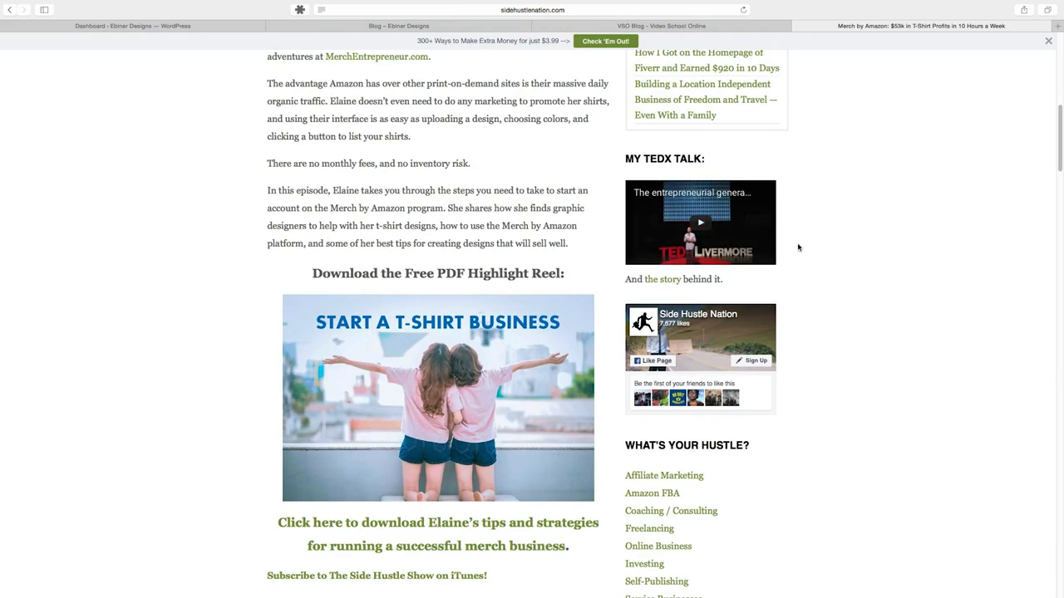
scroll(862, 247, "down", 8)
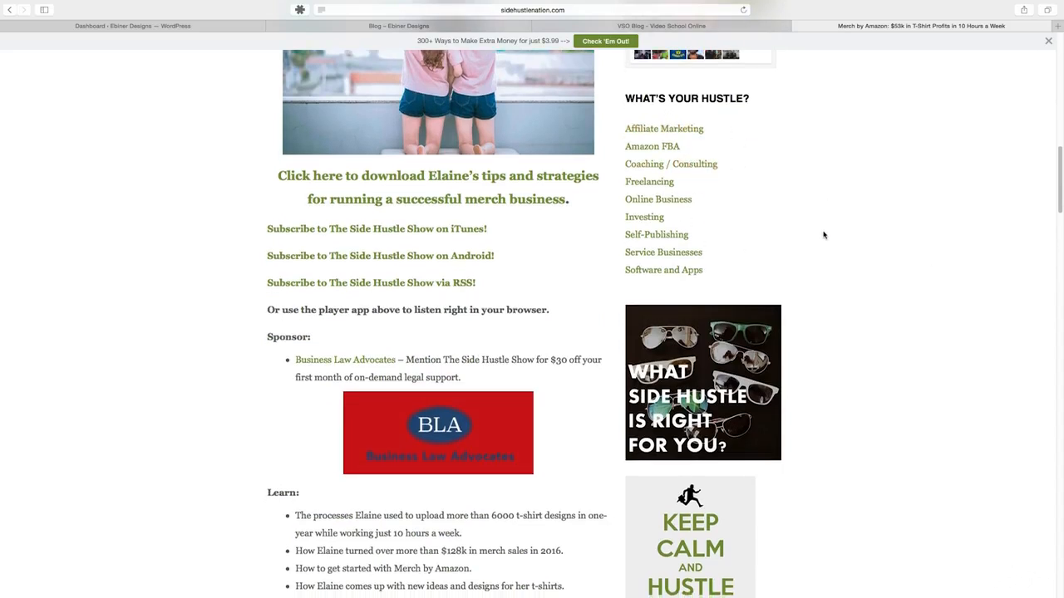
scroll(824, 233, "down", 5)
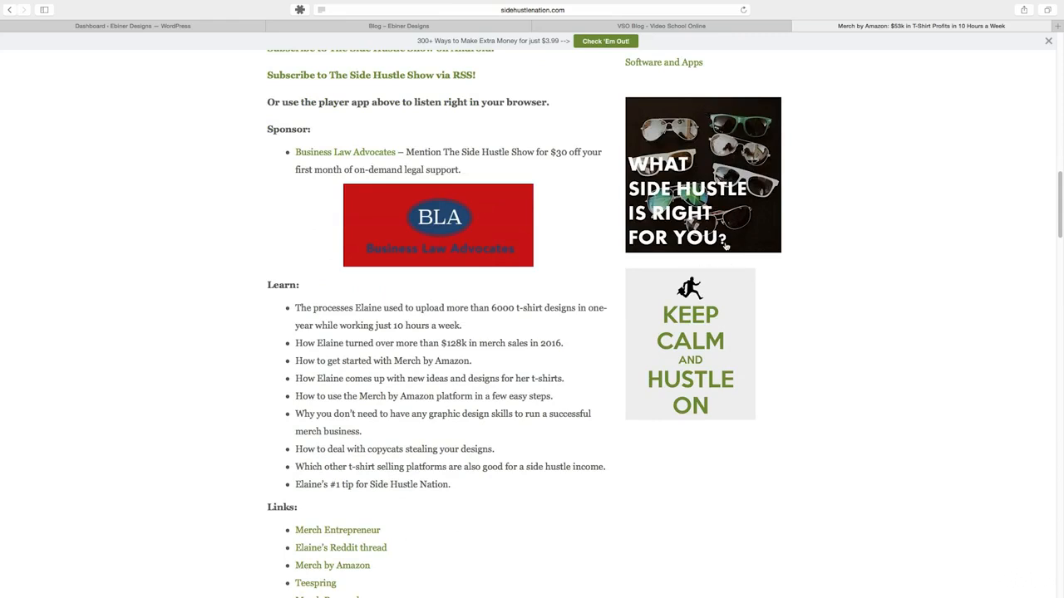
scroll(828, 262, "up", 15)
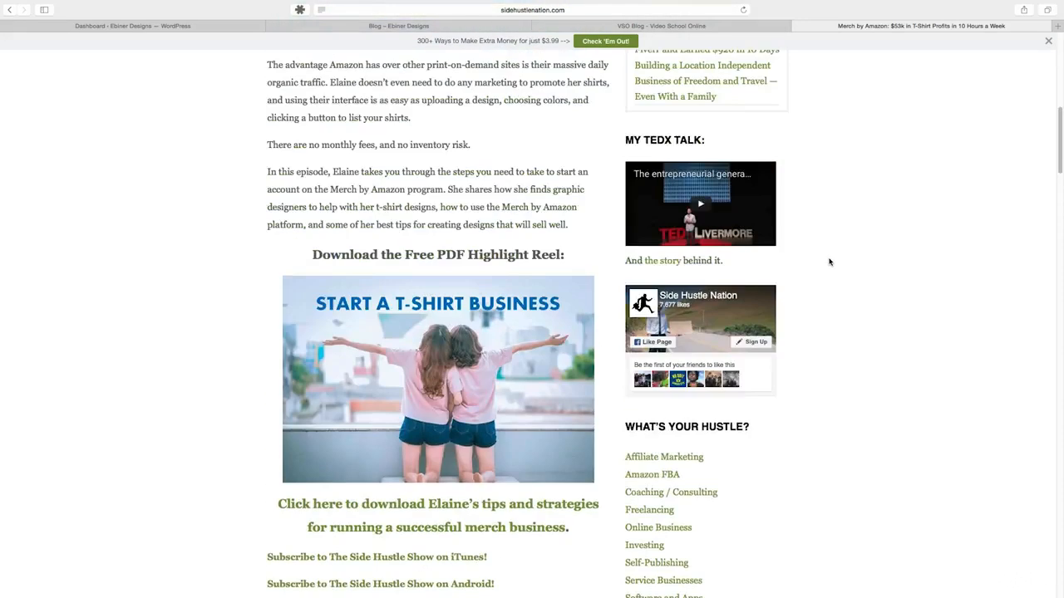
- Open the Video School Online blog and examine its sidebar, from the search box and free guide to the popular posts
left_click(685, 27)
scroll(873, 266, "up", 3)
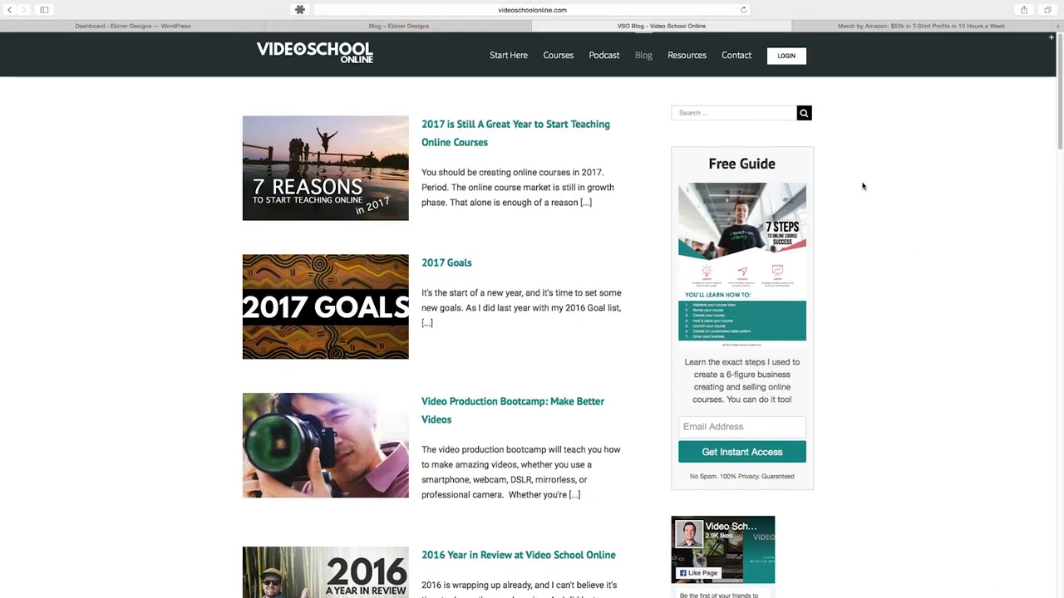
scroll(876, 216, "down", 1)
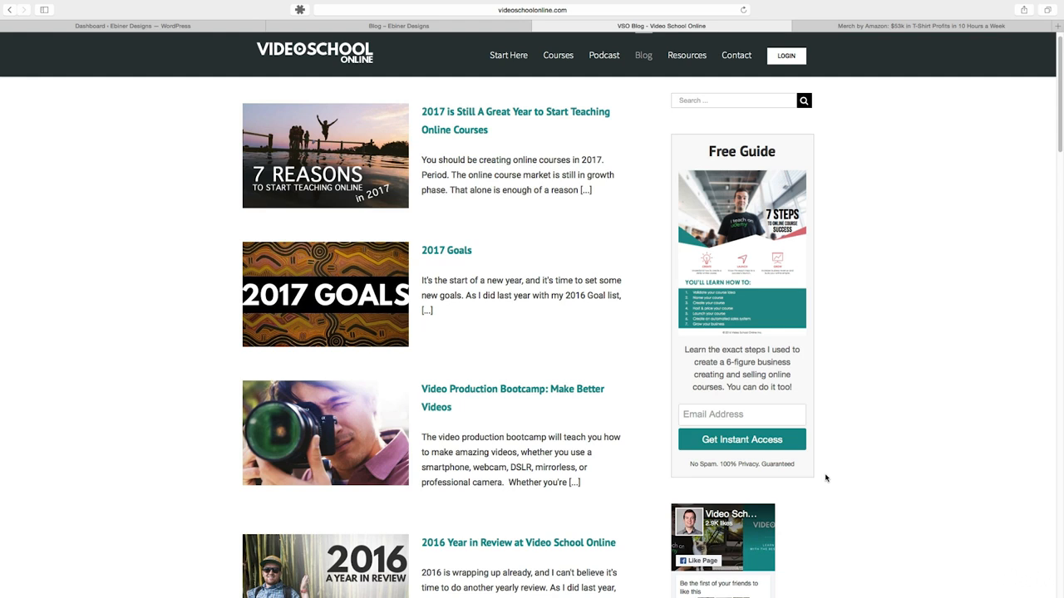
scroll(824, 465, "down", 5)
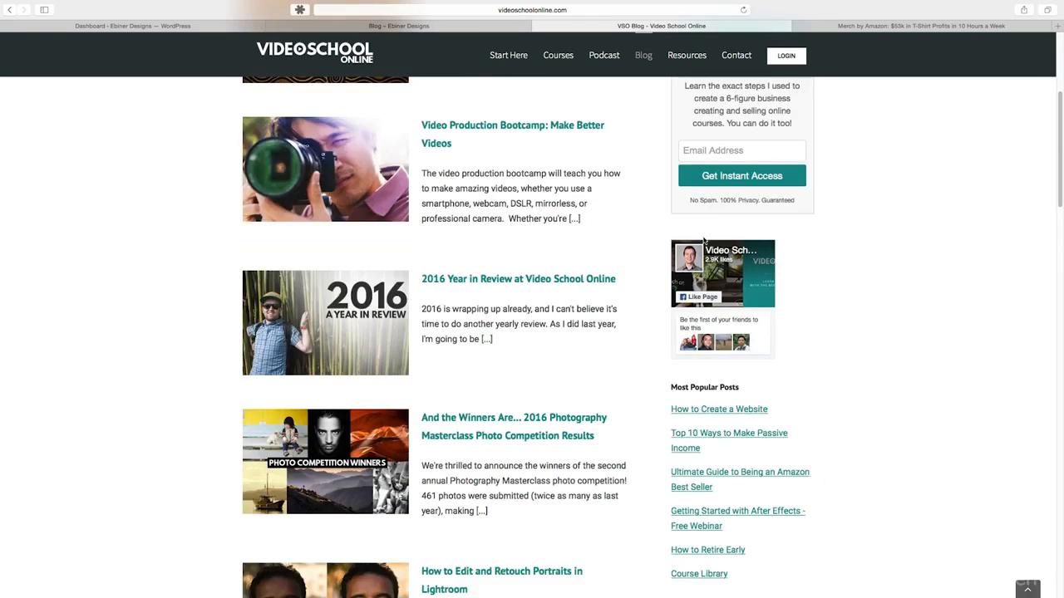
scroll(910, 342, "down", 3)
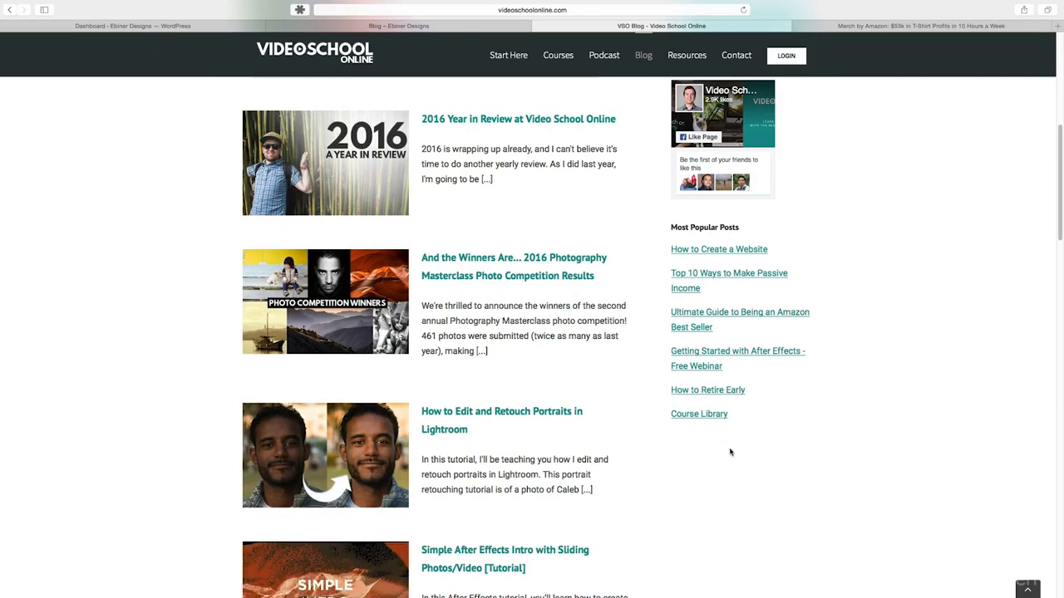
scroll(772, 470, "up", 1)
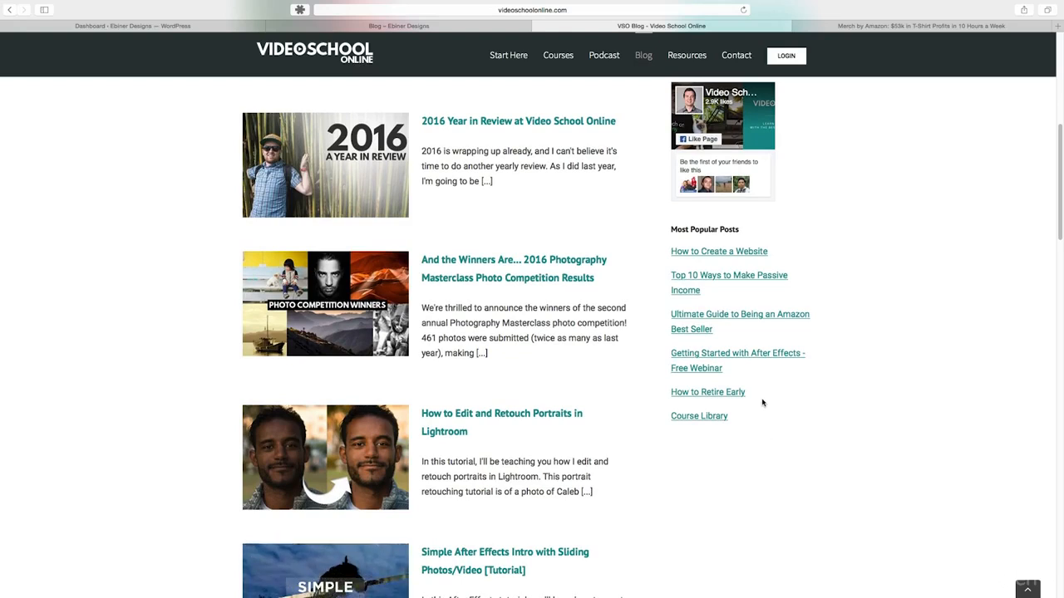
scroll(762, 401, "up", 6)
- Return to the Ebiner Designs blog, switch to its WordPress dashboard and open the Widgets settings
left_click(319, 27)
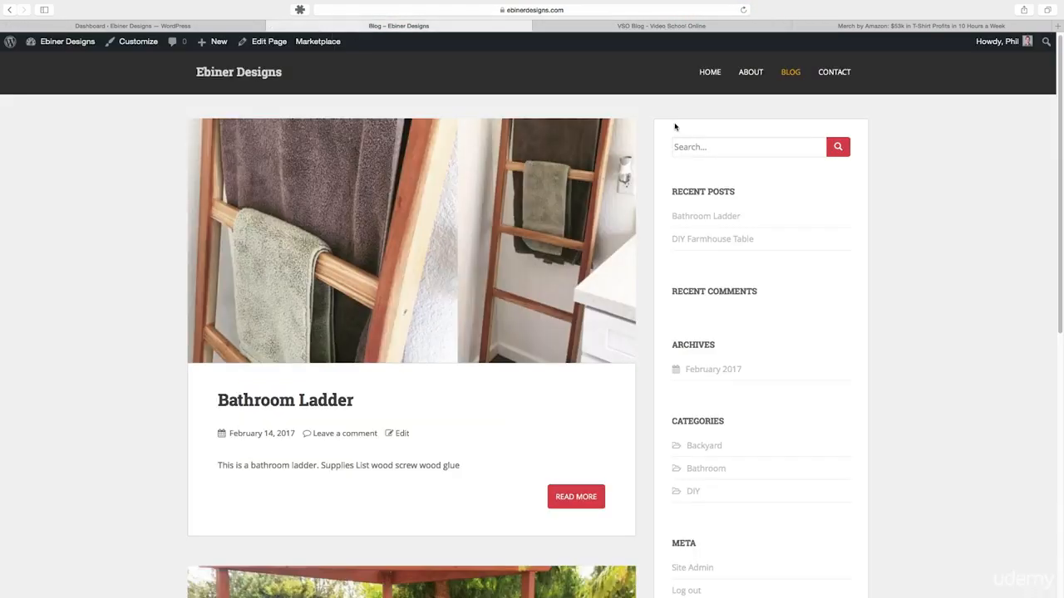
left_click(194, 26)
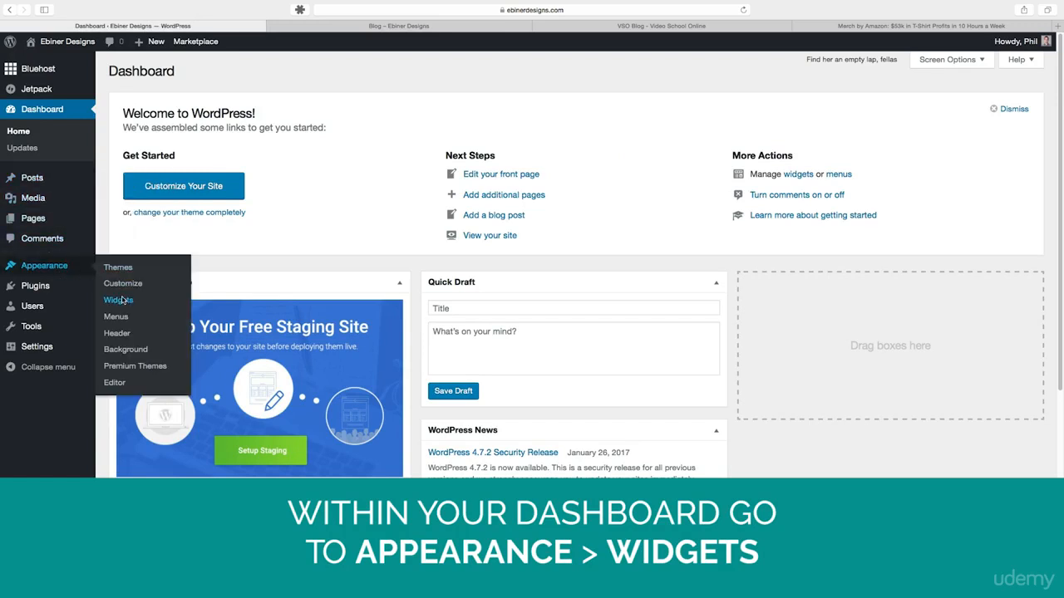
left_click(125, 300)
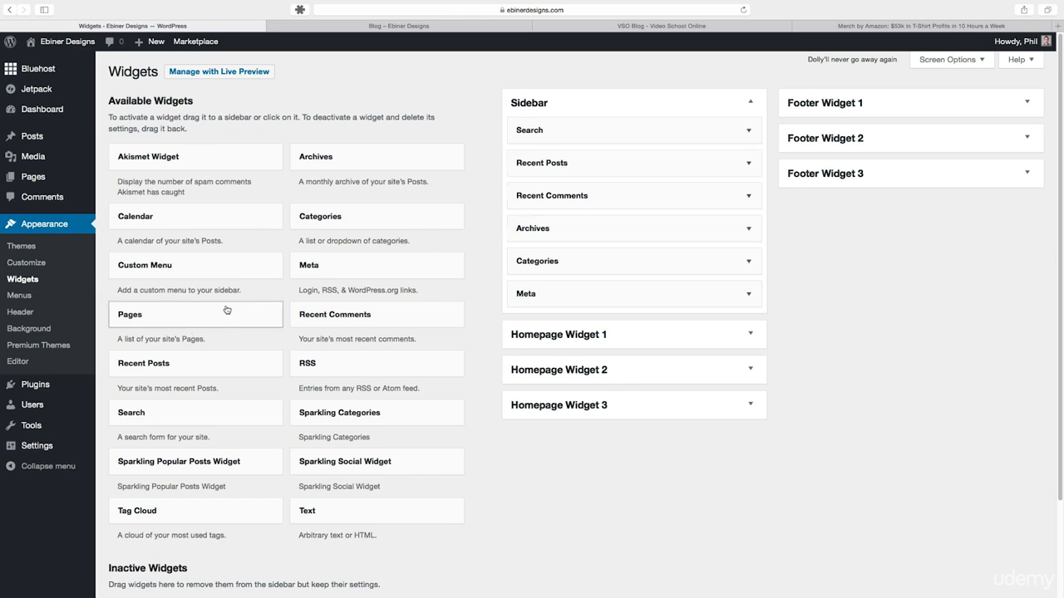
- Delete the Meta, Categories, Archives and Recent Comments widgets from the Sidebar area
scroll(250, 299, "down", 1)
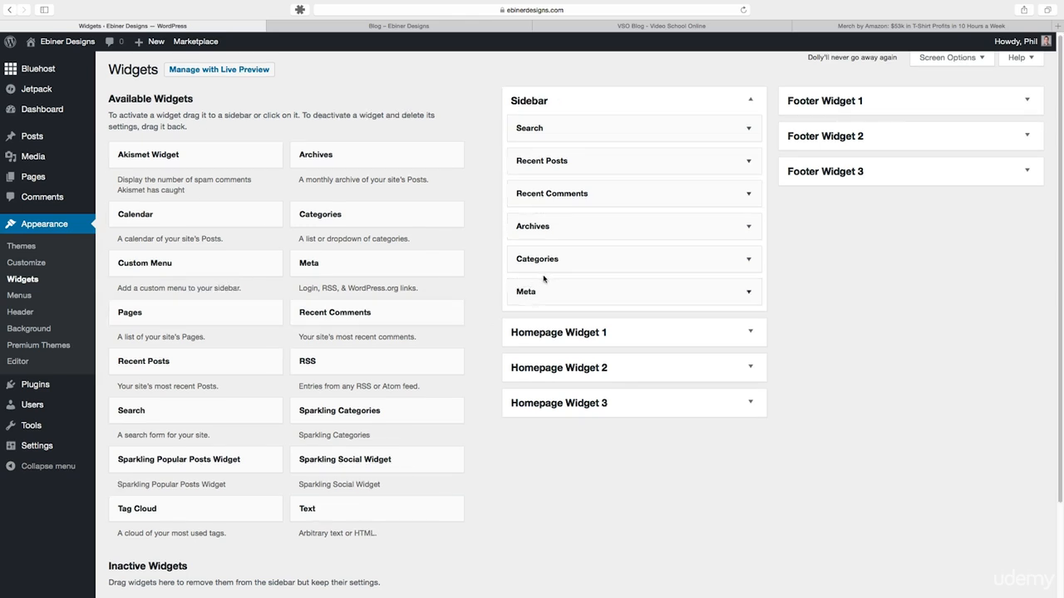
left_click(748, 293)
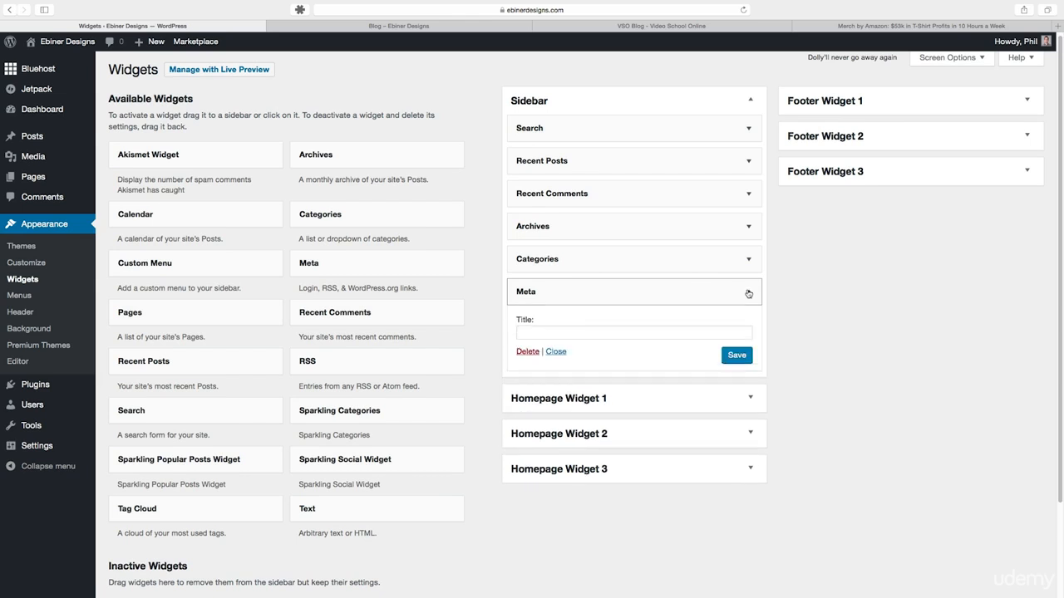
left_click(524, 352)
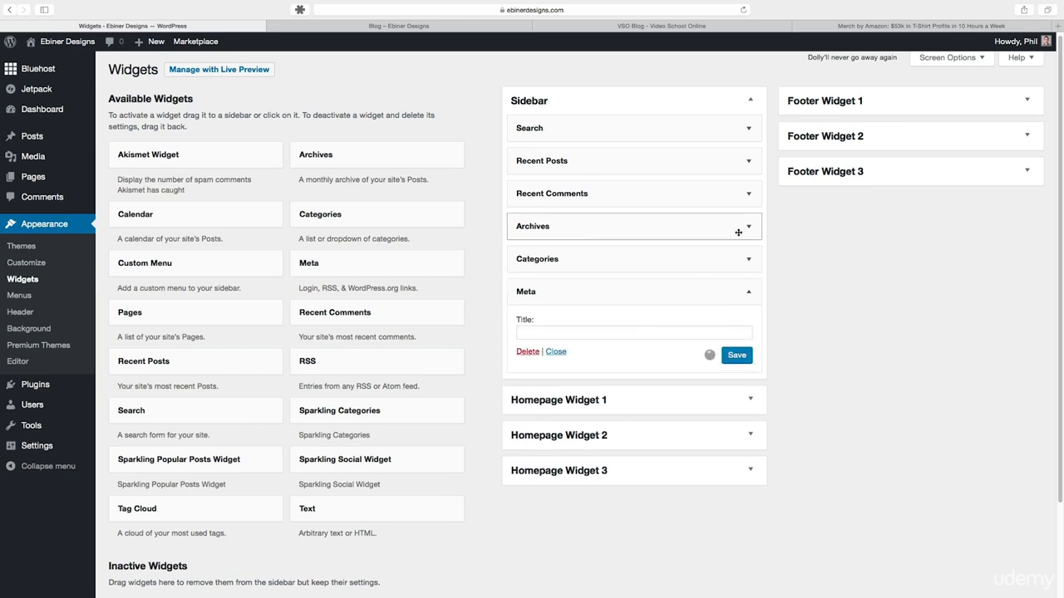
left_click(747, 259)
left_click(528, 363)
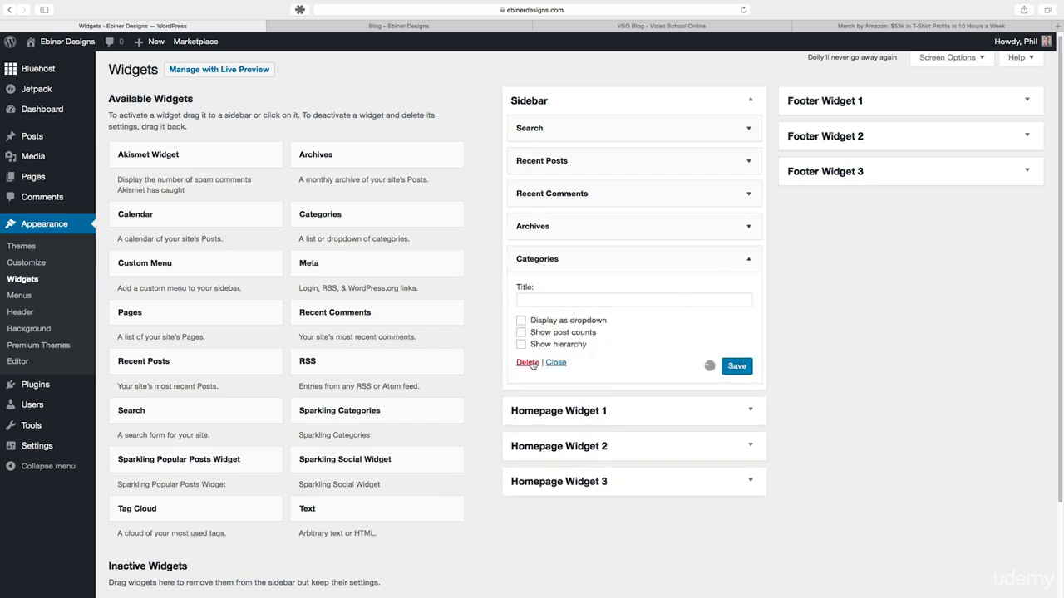
left_click(748, 228)
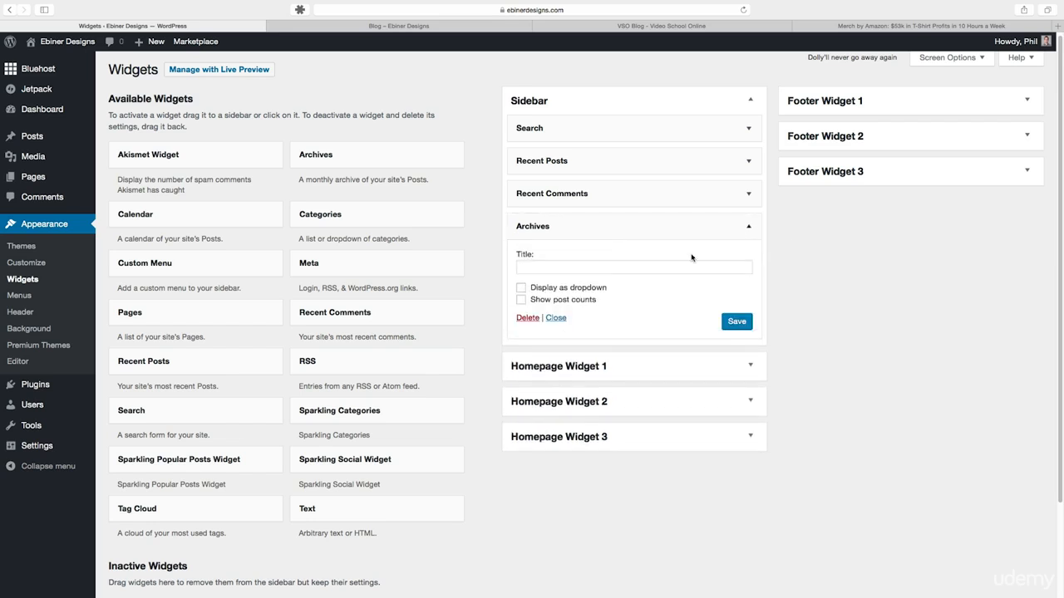
left_click(526, 319)
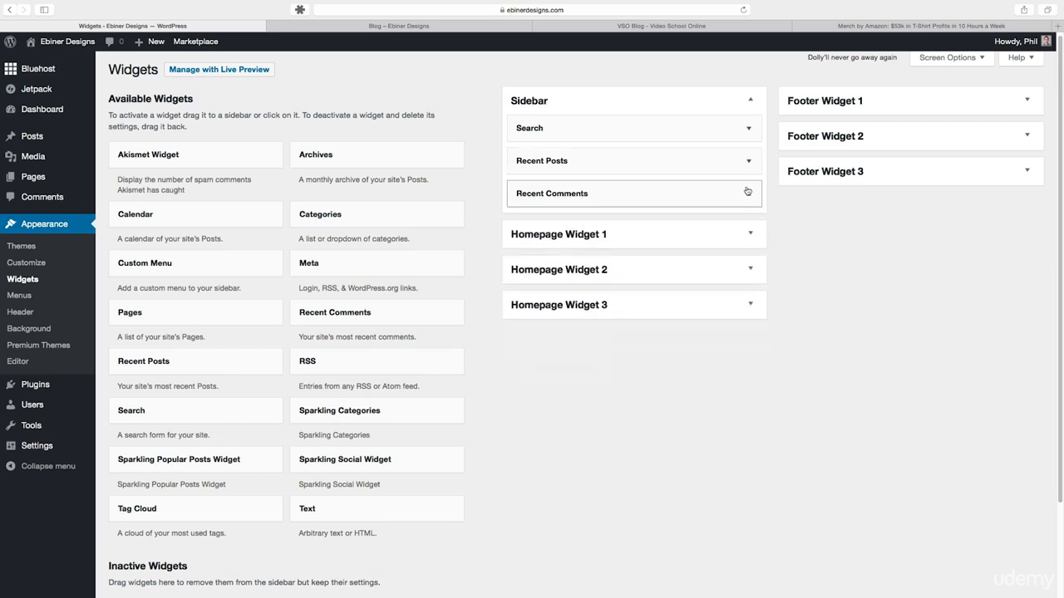
left_click(748, 193)
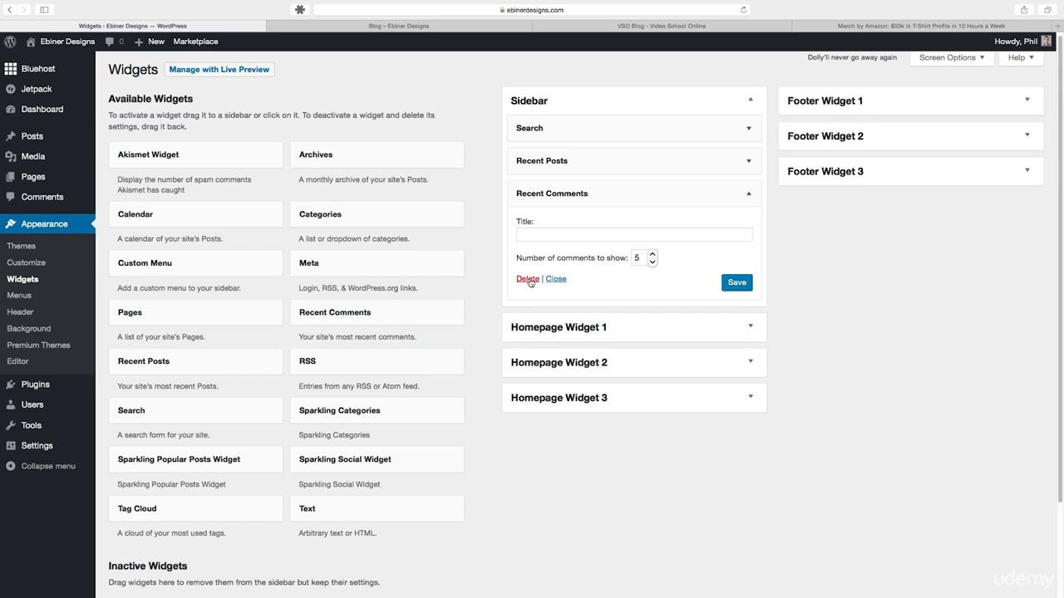
left_click(528, 279)
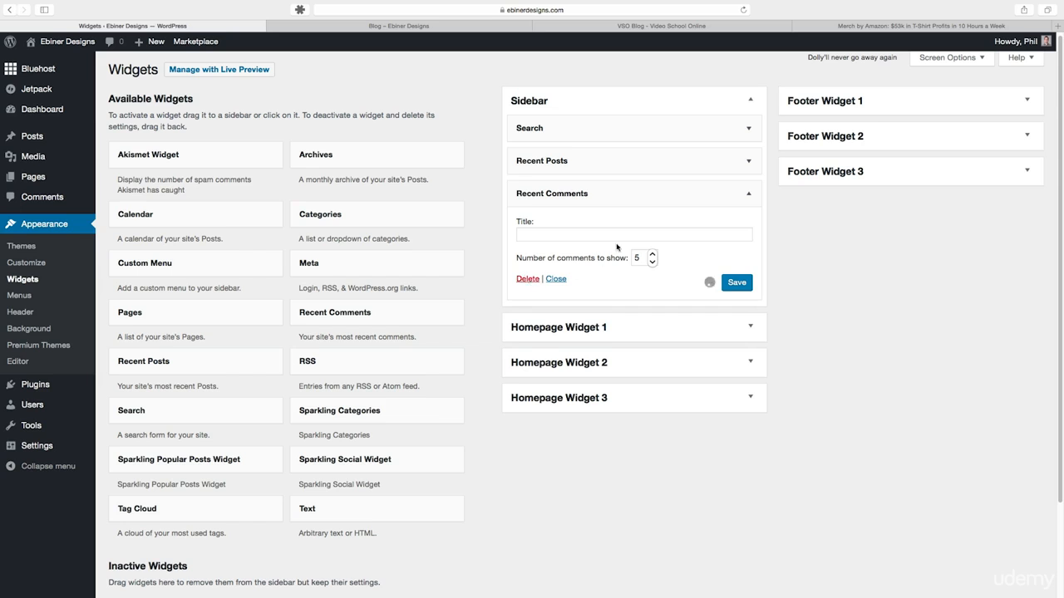
- Briefly view the Recent Posts widget's settings and check the sidebar on the refreshed blog page
left_click(749, 162)
left_click(750, 162)
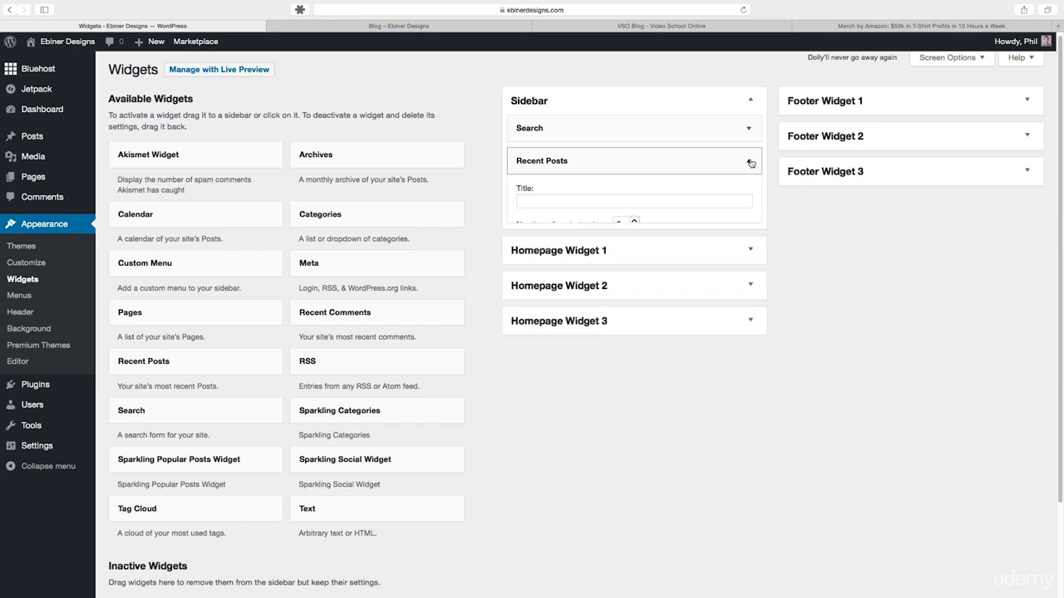
left_click(457, 28)
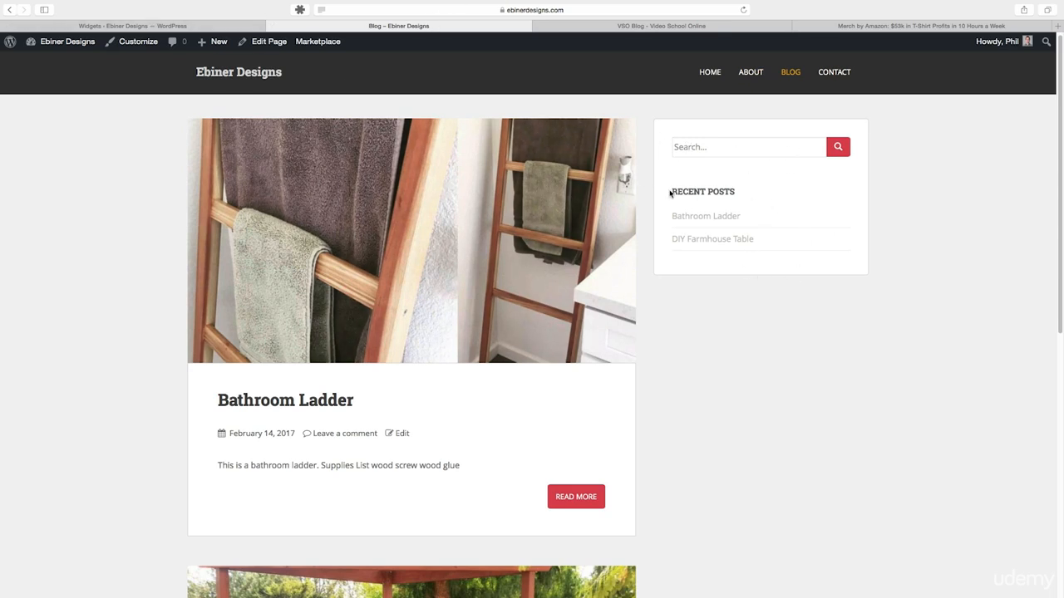
- Title the sidebar's Recent Posts widget "Latest Articles", save it and check the heading on the refreshed blog page
left_click(243, 27)
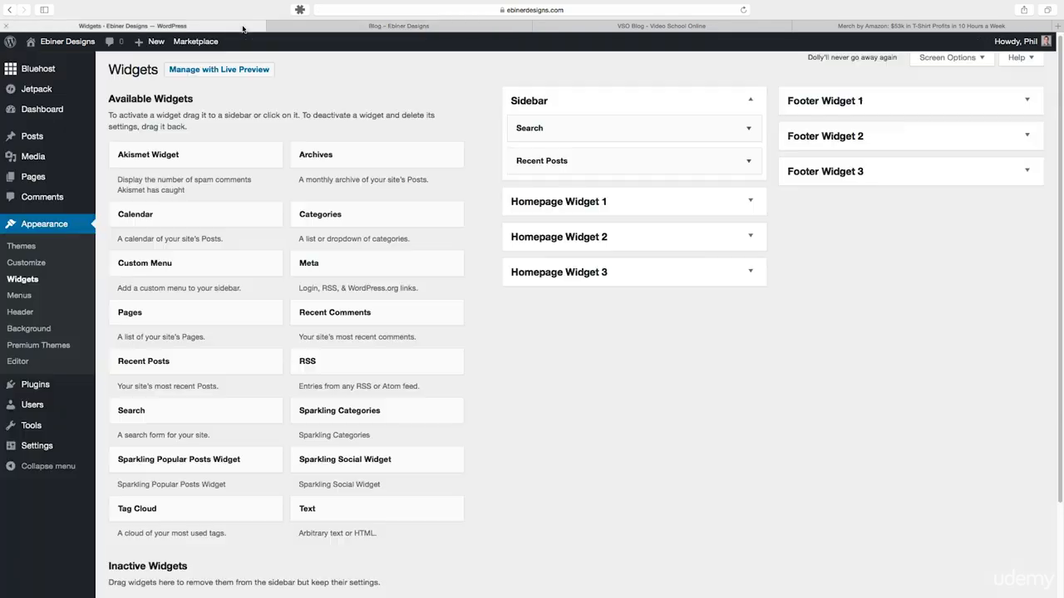
left_click(748, 162)
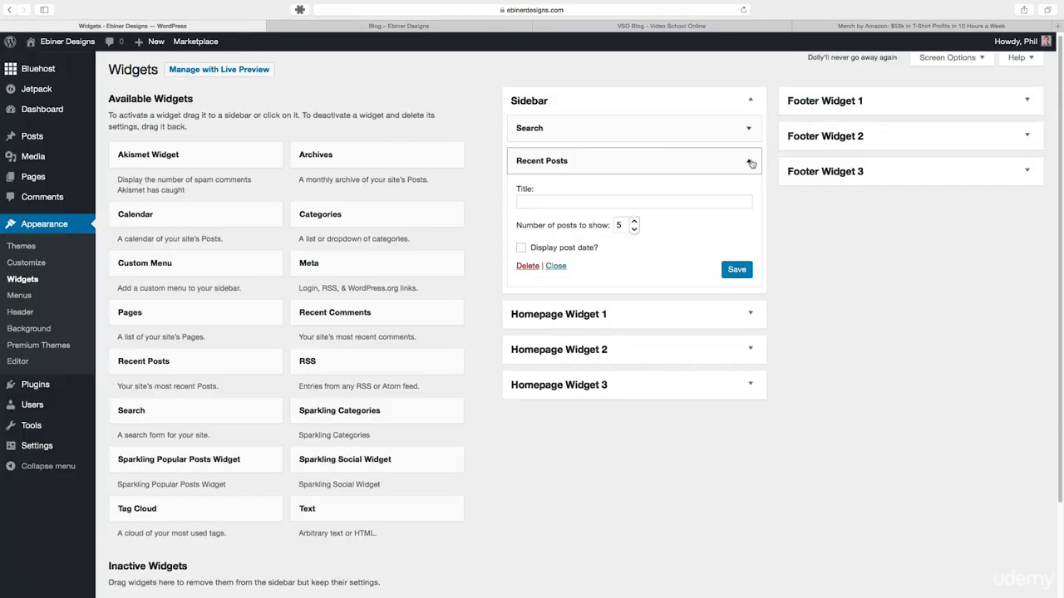
left_click(528, 200)
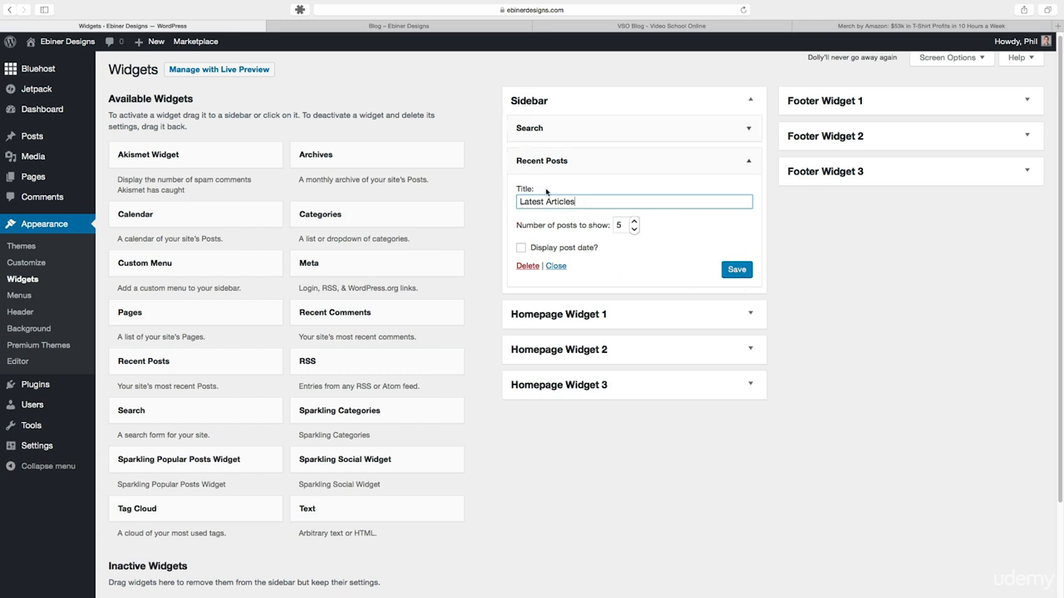
left_click(737, 274)
left_click(436, 26)
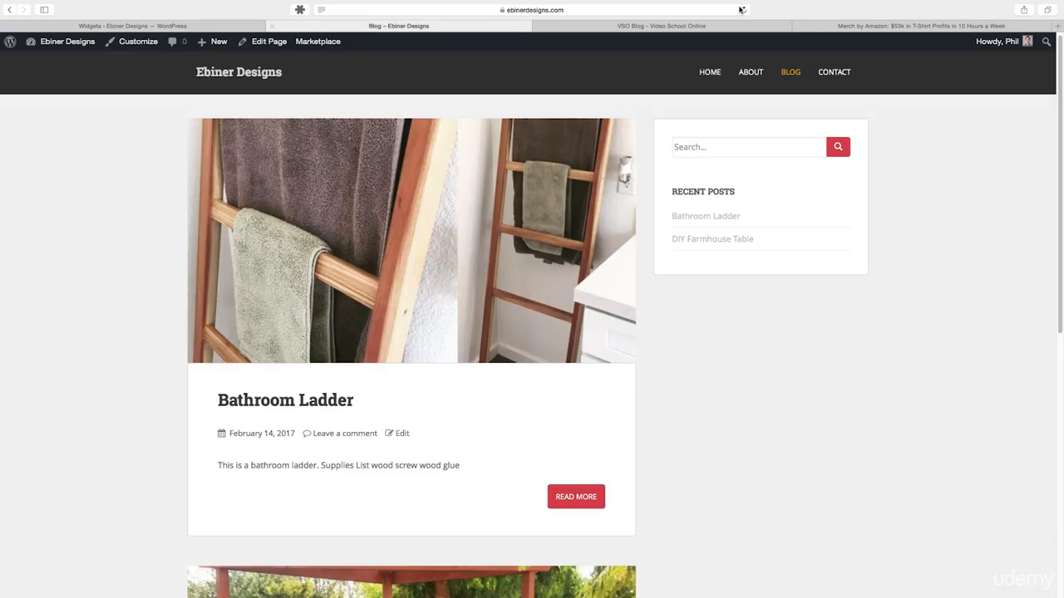
left_click(743, 10)
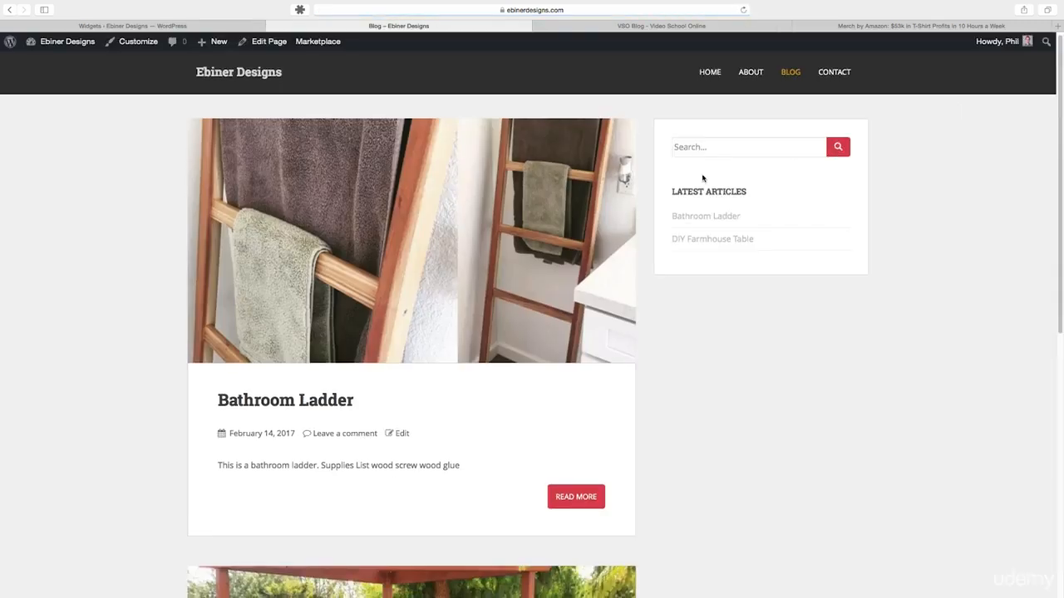
- Add a Text widget titled "About" to the Sidebar area with the content "I'm a DIY woodworker..." and save it
left_click(236, 25)
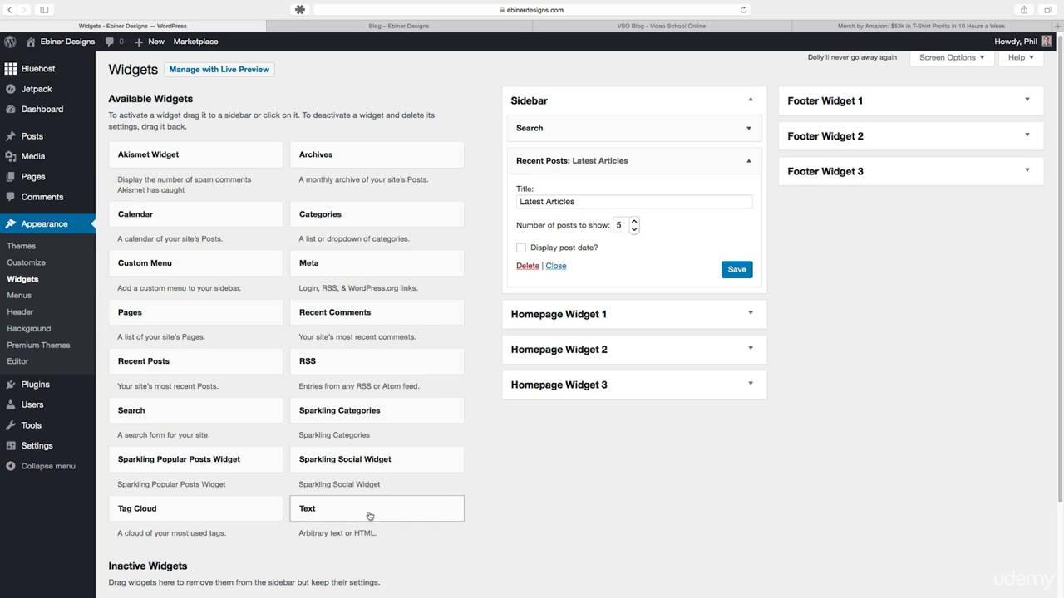
left_click_drag(332, 523, 564, 300)
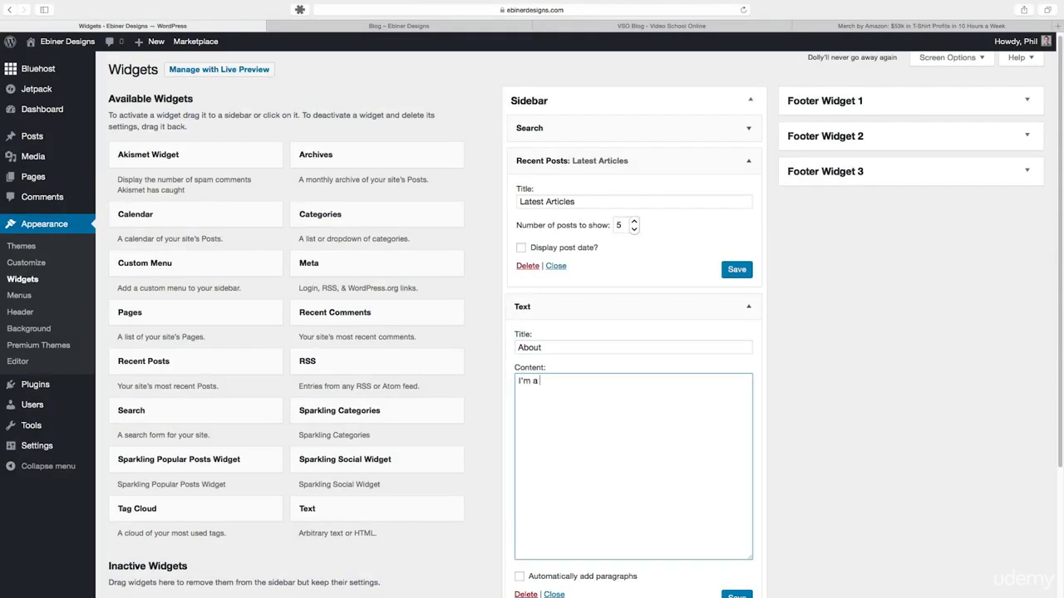
type("woodworker...")
scroll(682, 413, "down", 1)
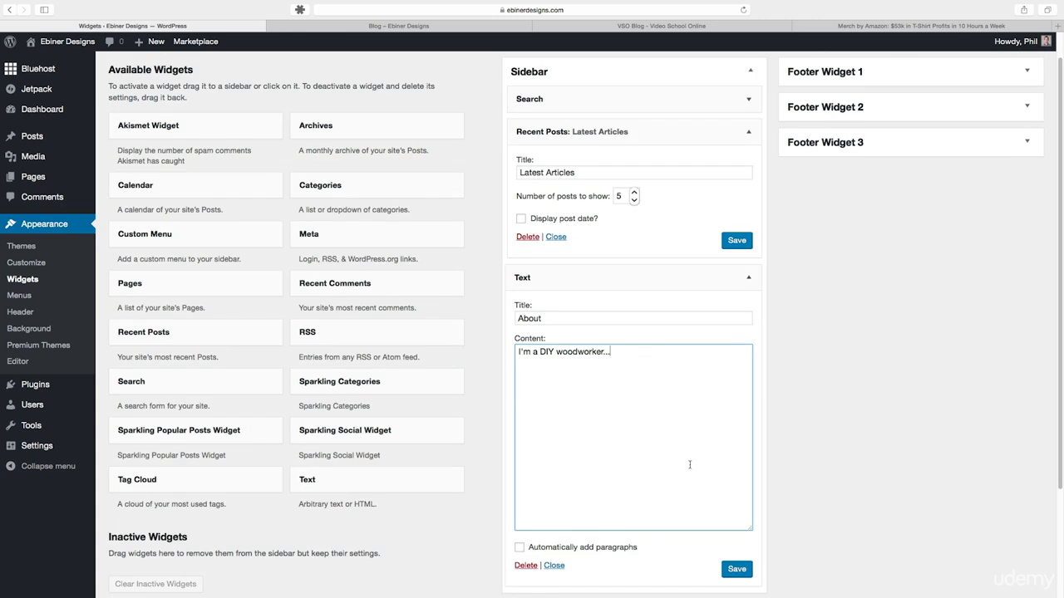
left_click(737, 569)
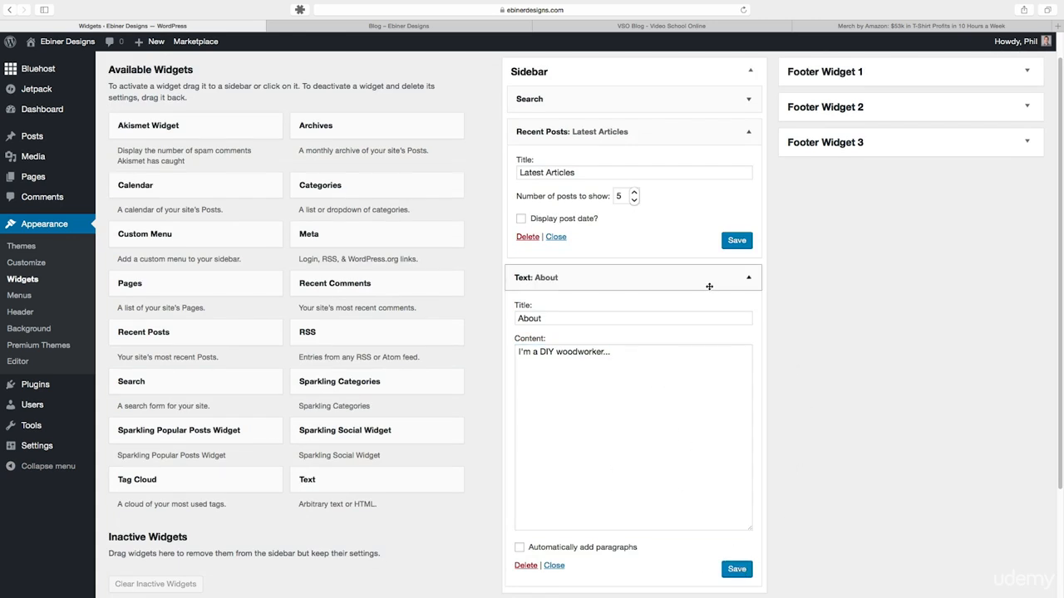
- Move the collapsed About text widget between Search and Recent Posts, and check the order on the refreshed blog page
left_click(749, 278)
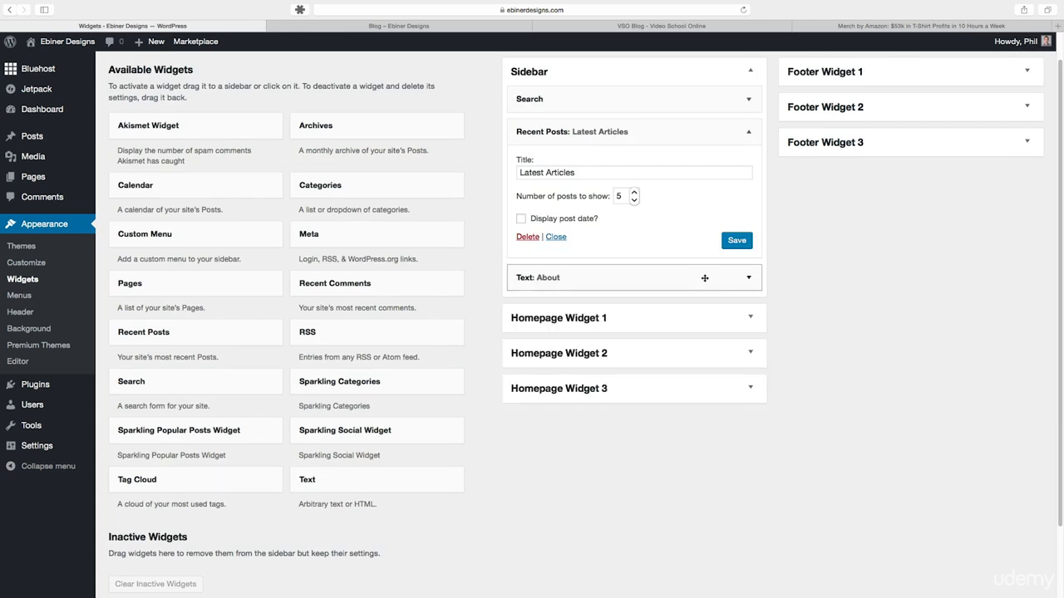
left_click_drag(705, 278, 700, 136)
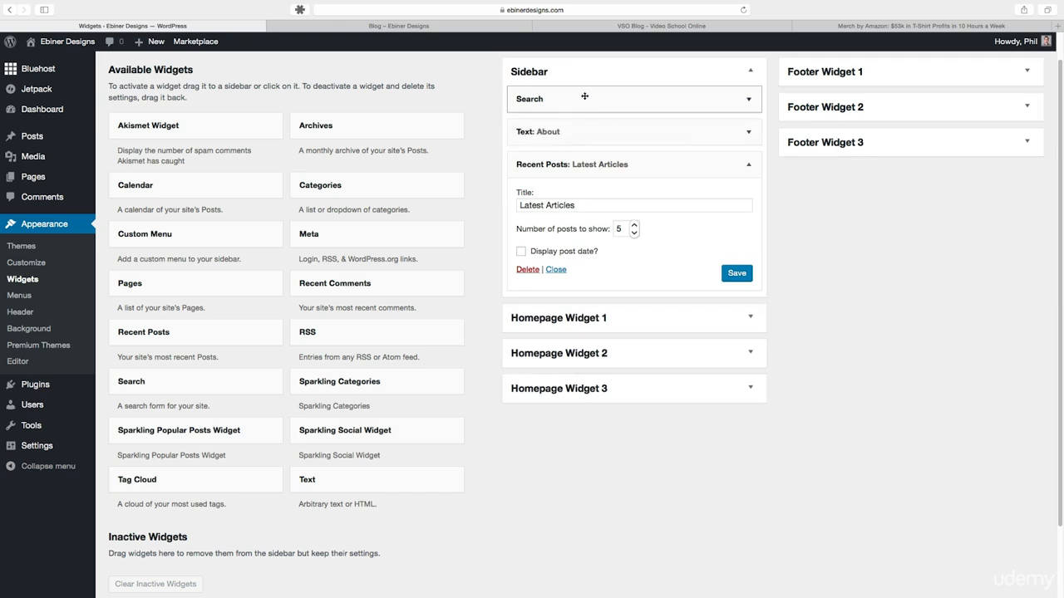
key("ctrl+Tab")
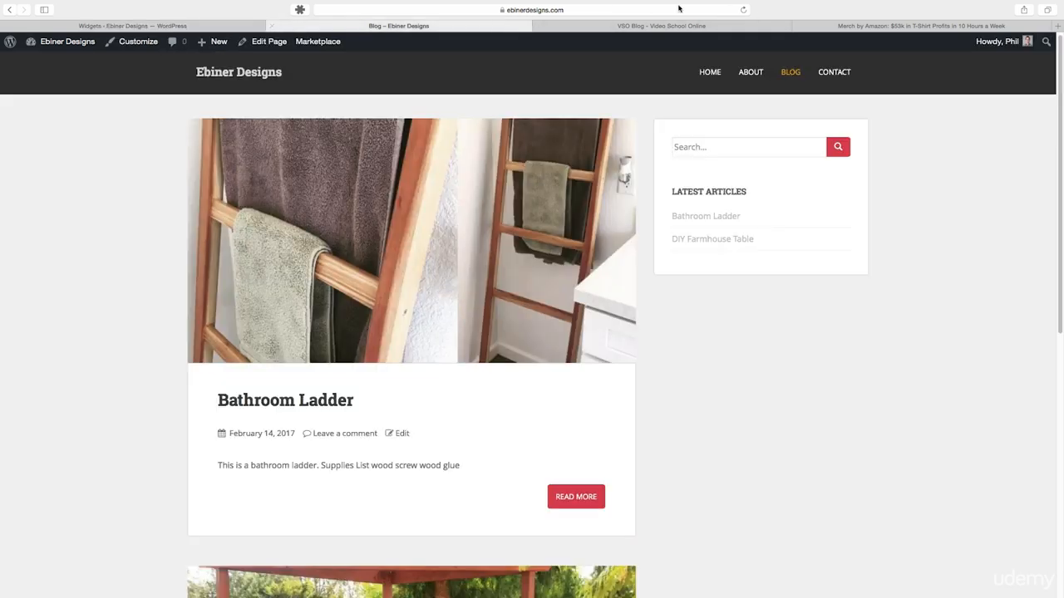
left_click(744, 10)
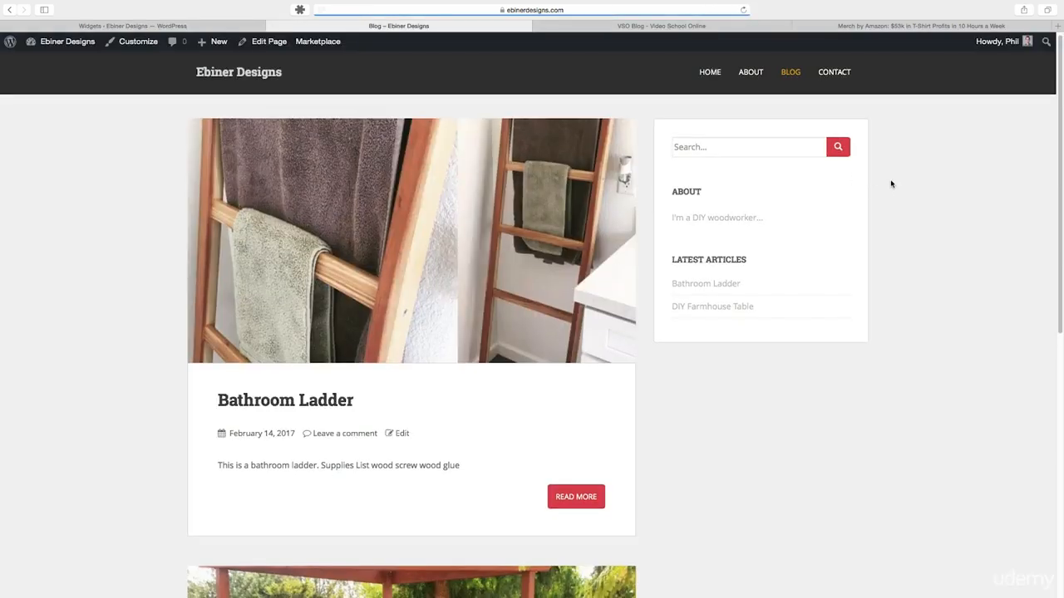
- Add another Text widget below Recent Posts in the Sidebar area and consult the Video School Online blog's sidebar as an example
left_click(220, 27)
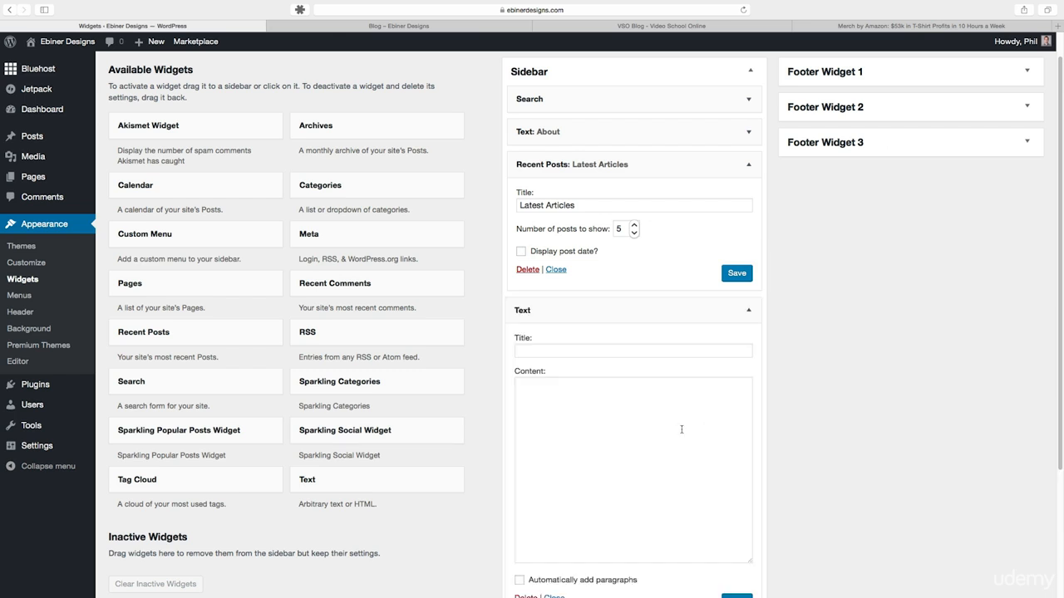
left_click(568, 404)
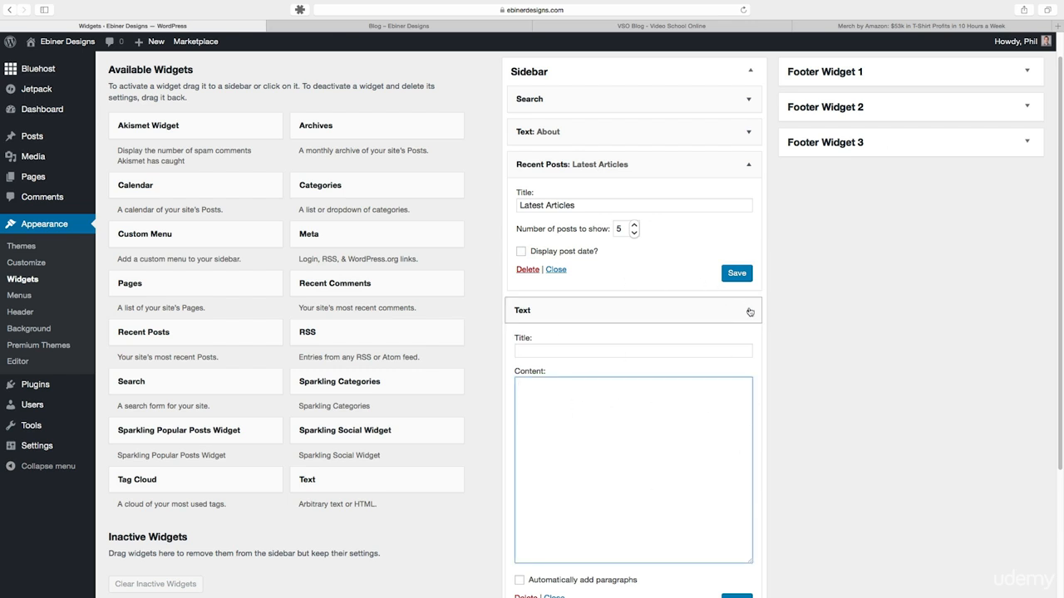
left_click(639, 28)
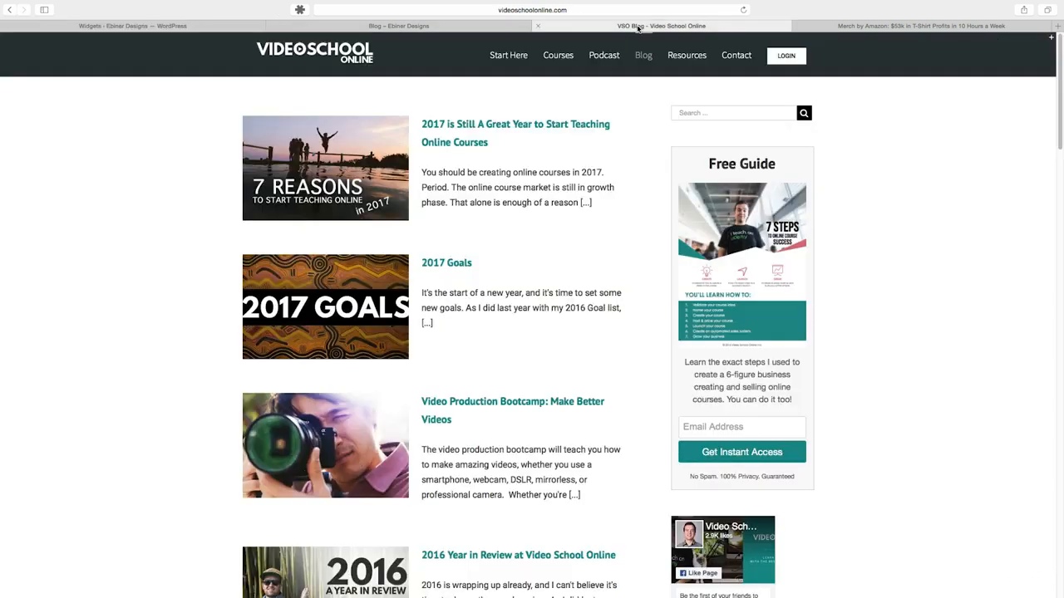
scroll(783, 454, "down", 5)
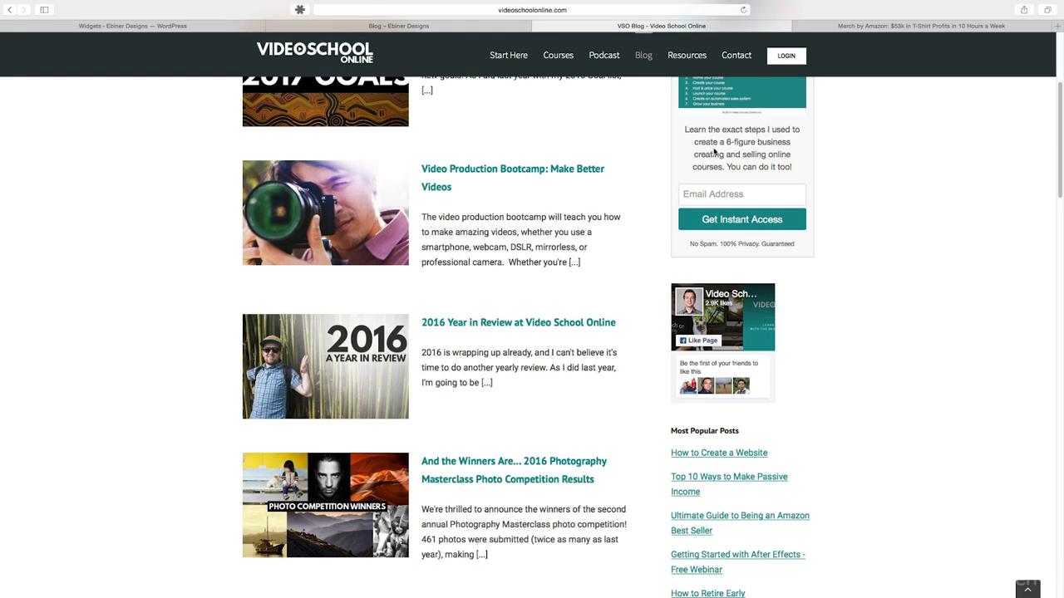